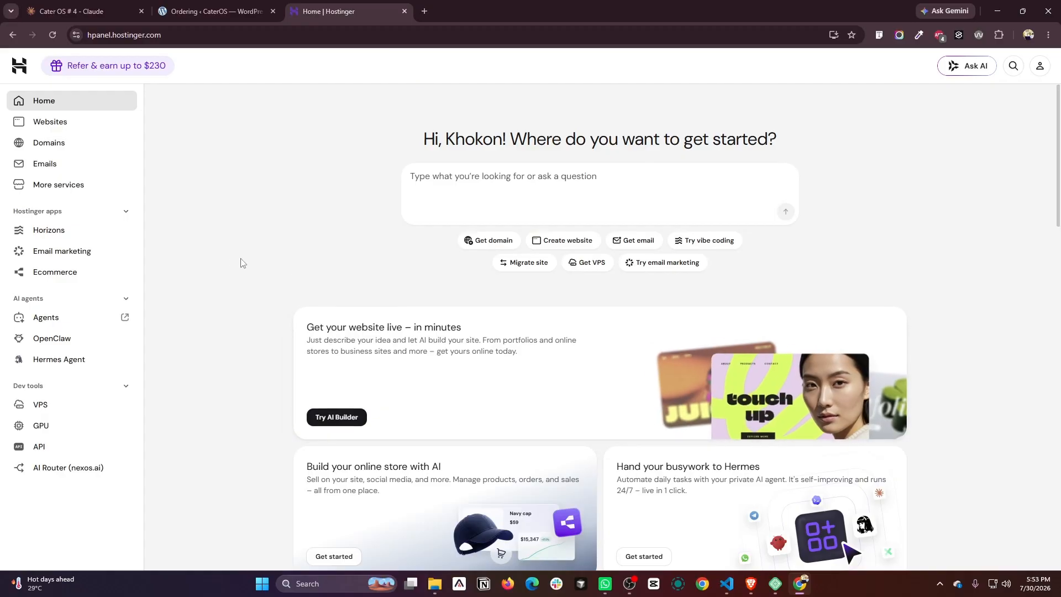
# - Open the domain portfolio in a separate browser tab and examine the caterospro.com entry
pyautogui.rightClick(65, 141)
pyautogui.click(124, 154)
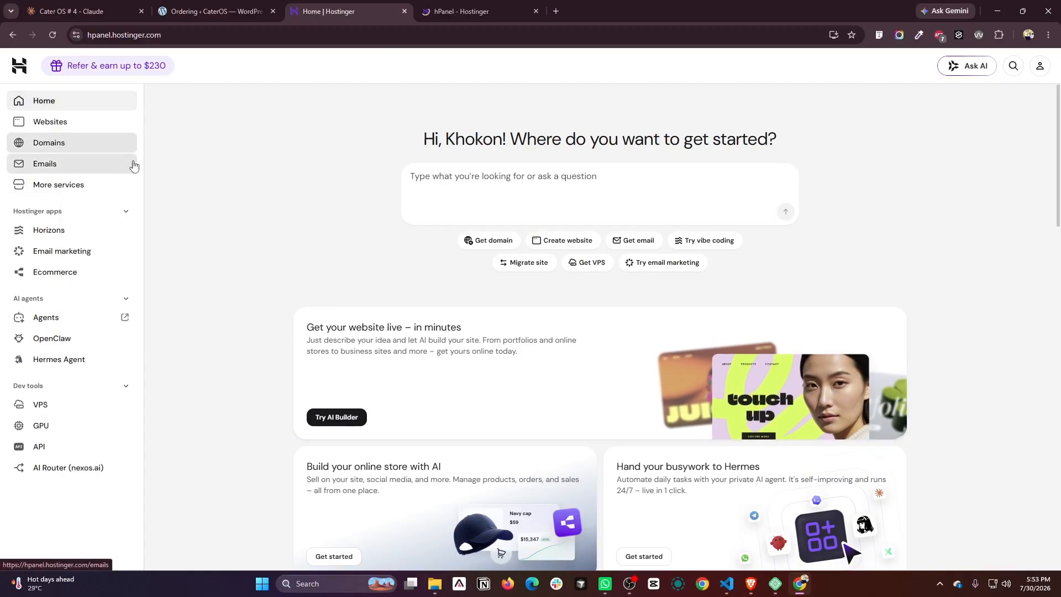
pyautogui.click(471, 11)
pyautogui.moveTo(395, 322); pyautogui.dragTo(335, 331)
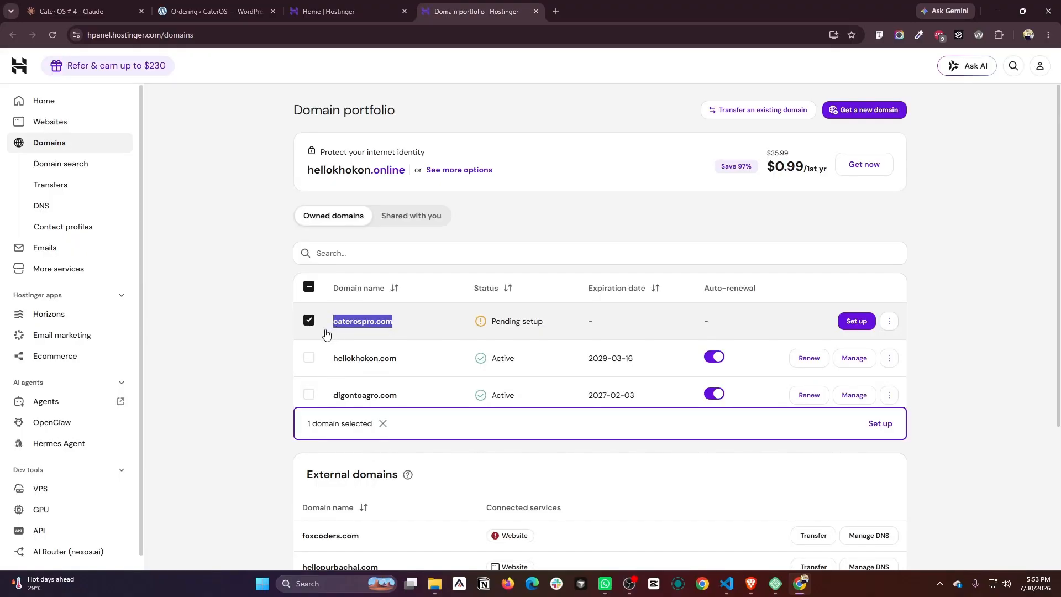
pyautogui.click(342, 7)
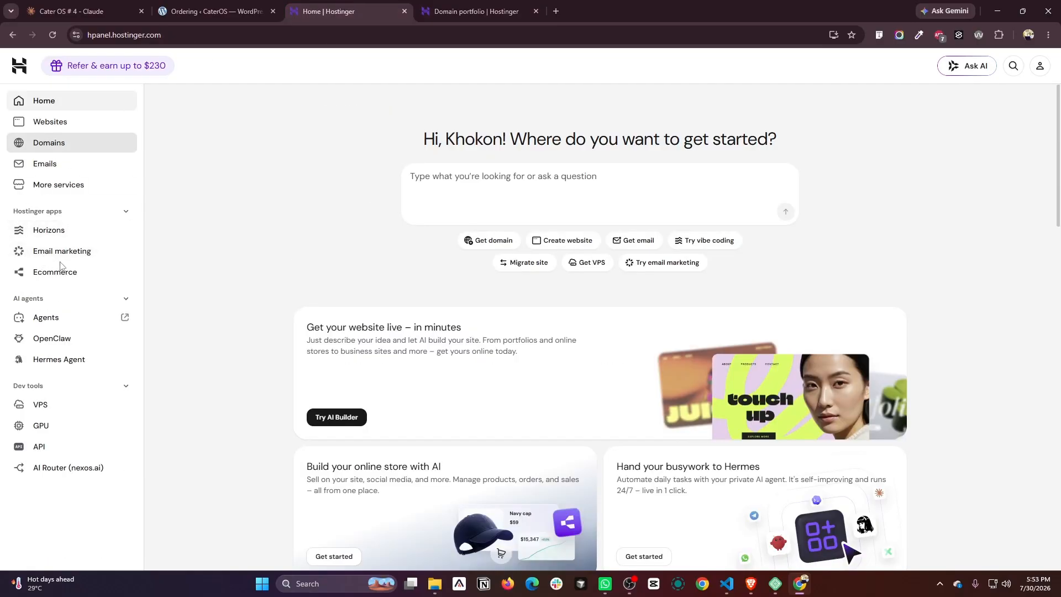
pyautogui.hotkey('ctrl', 'Tab')
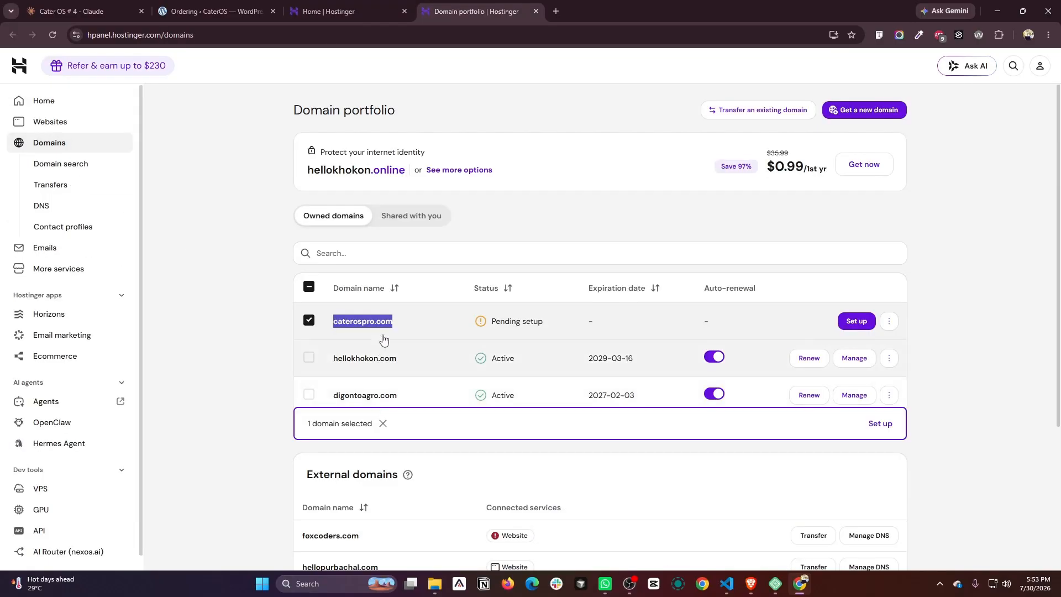
pyautogui.click(256, 301)
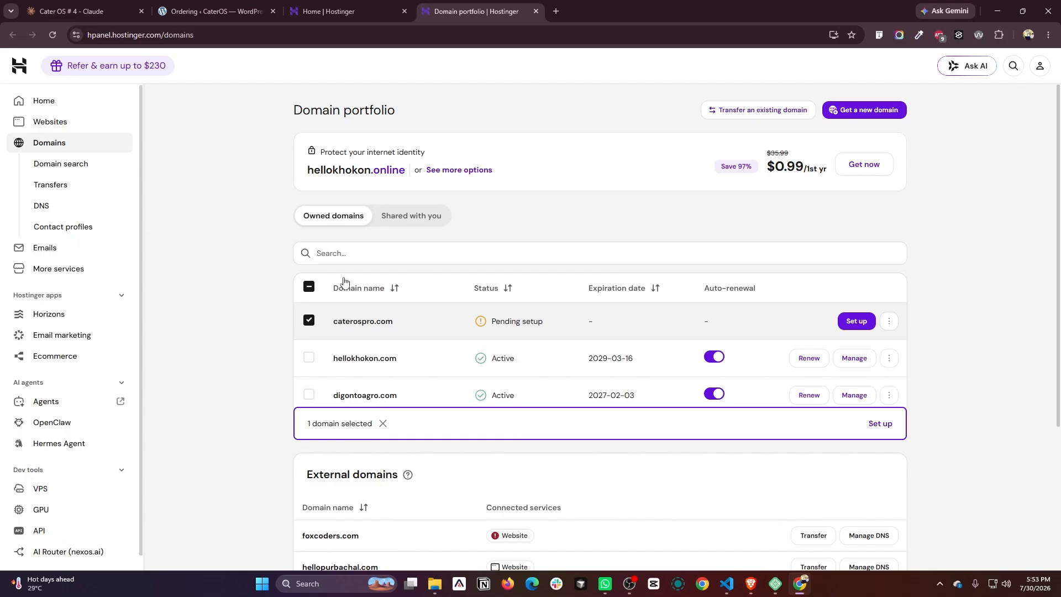
# - Start adding a WordPress website under the Business hosting plan from the websites list
pyautogui.click(331, 11)
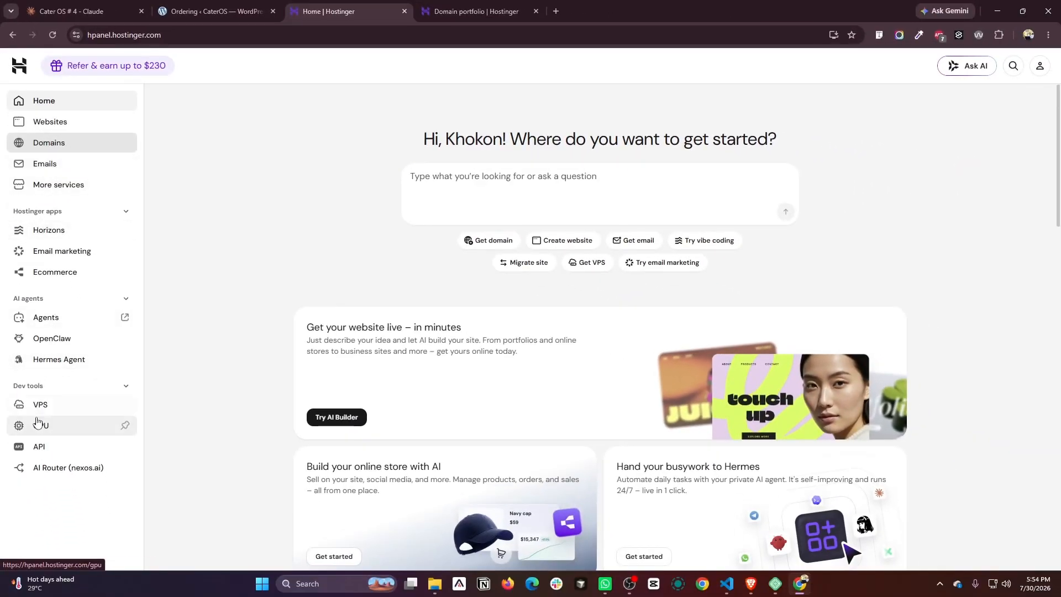
pyautogui.click(46, 122)
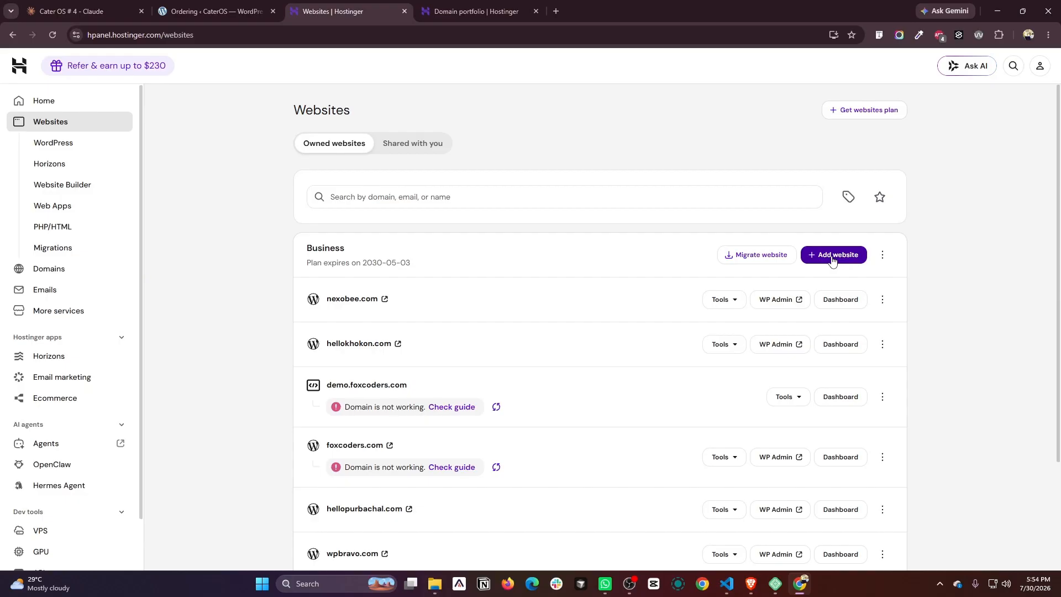
pyautogui.click(832, 257)
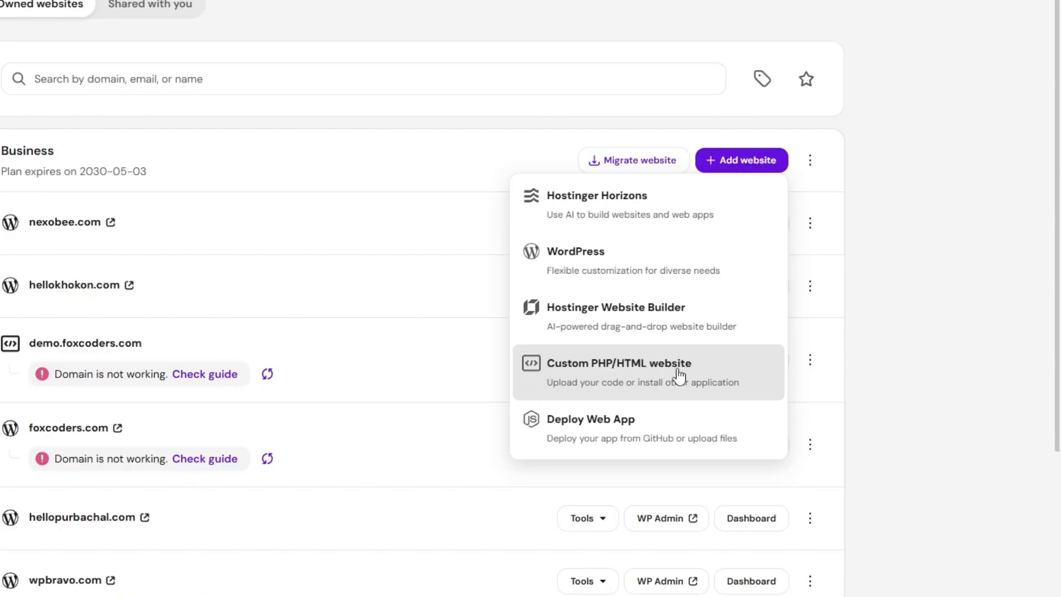
pyautogui.click(608, 271)
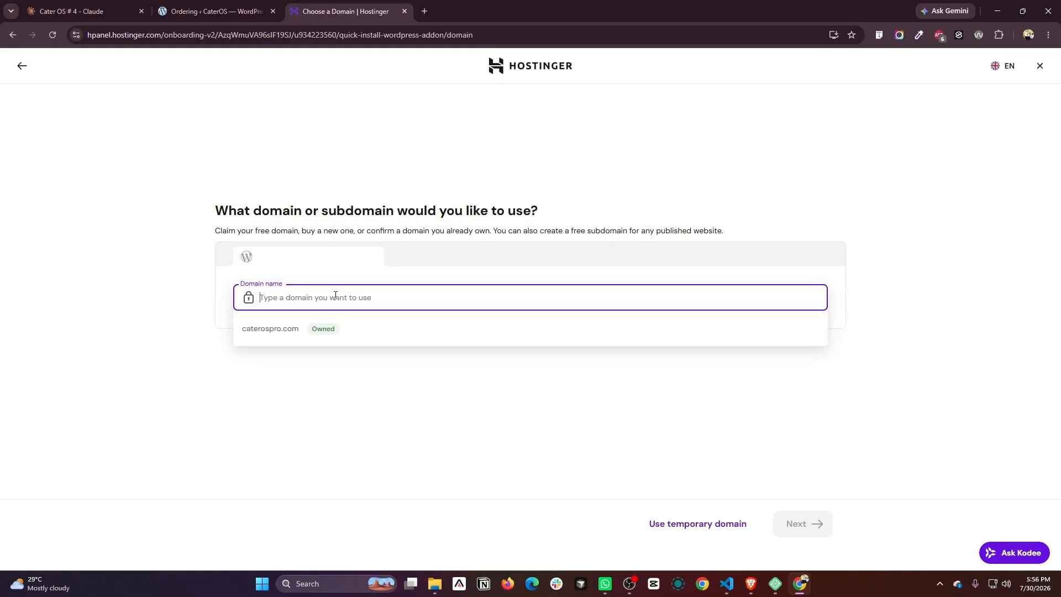
pyautogui.write('mydomainnamehere.com')
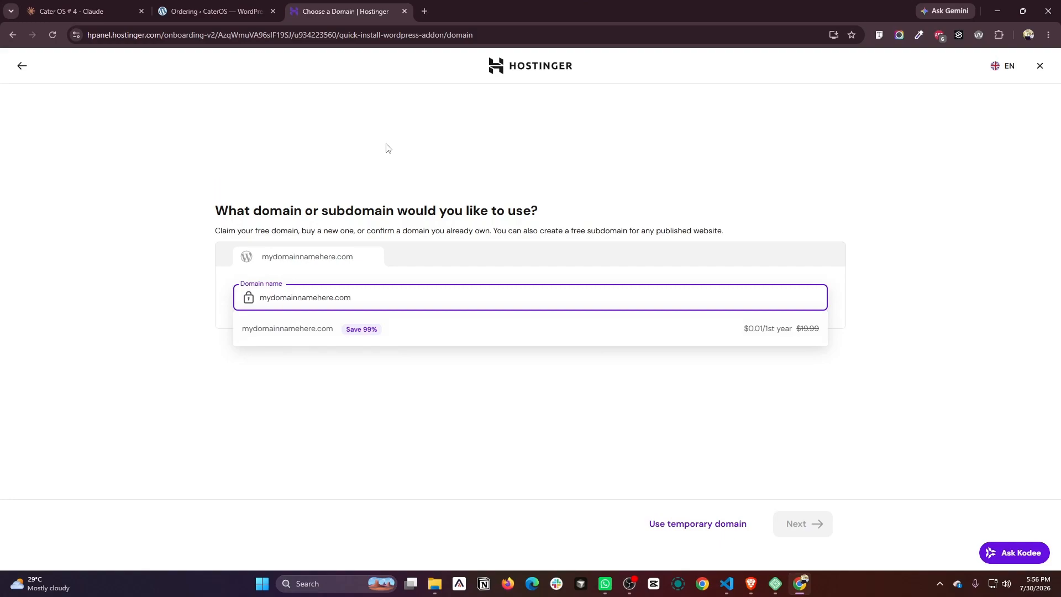
pyautogui.moveTo(575, 297); pyautogui.dragTo(222, 295)
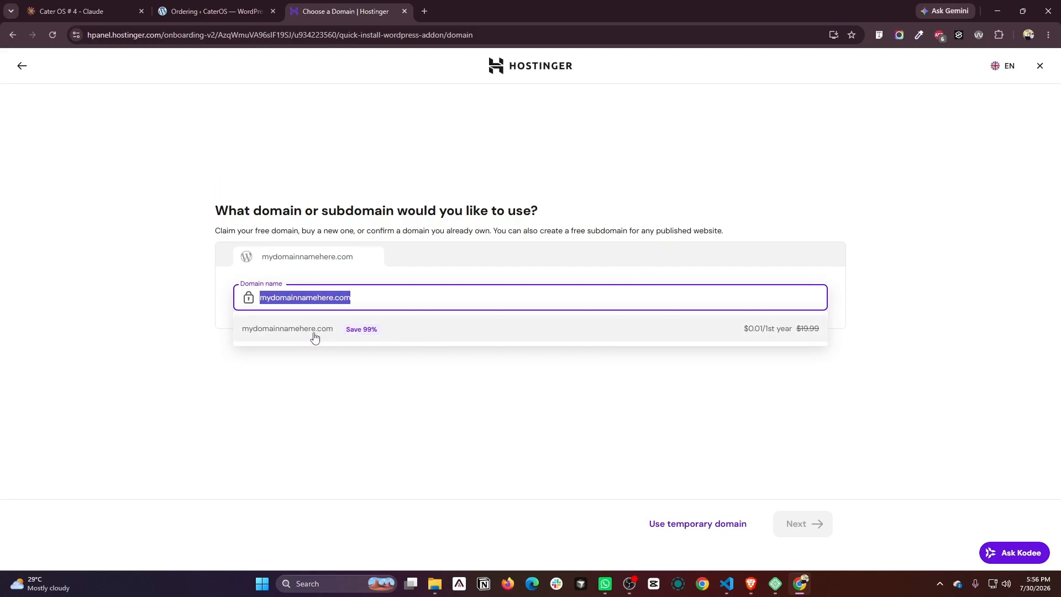
pyautogui.press('BackSpace')
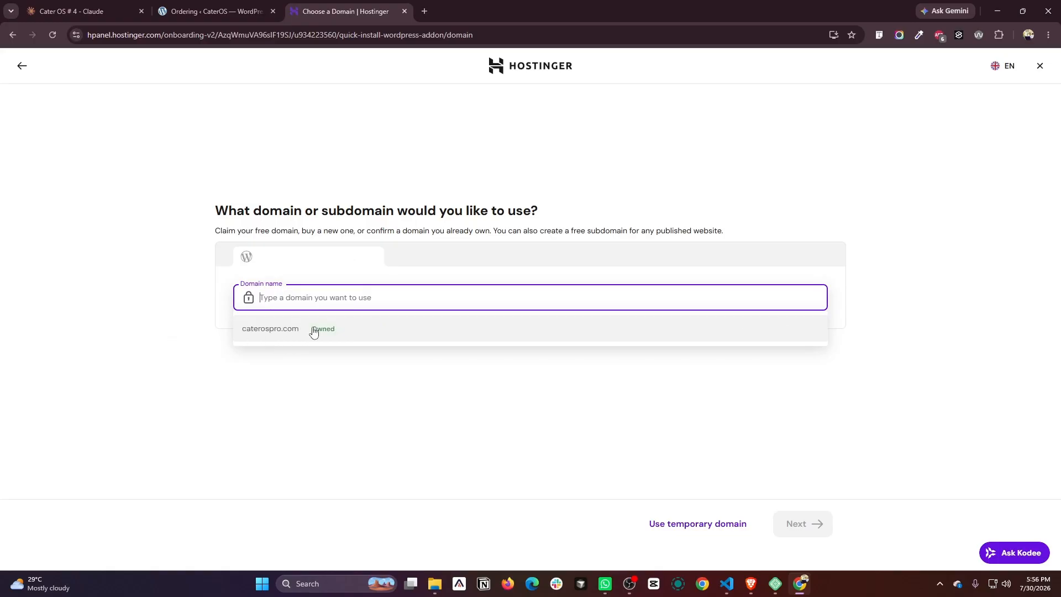
# - Choose the owned domain caterospro.com for the site and register it with the prefilled owner details
pyautogui.click(263, 329)
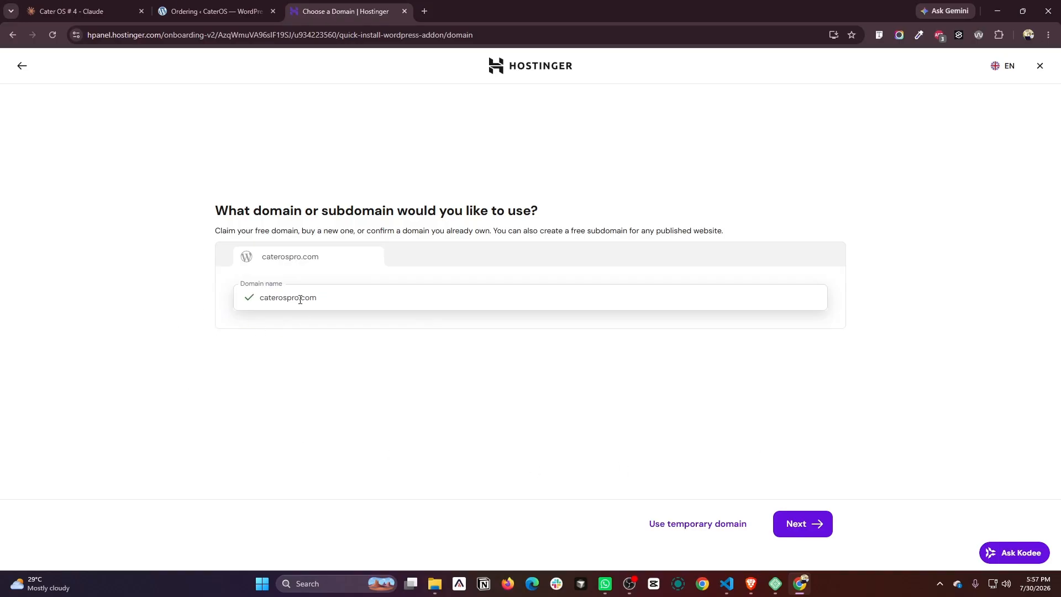
pyautogui.doubleClick(261, 302)
pyautogui.click(307, 399)
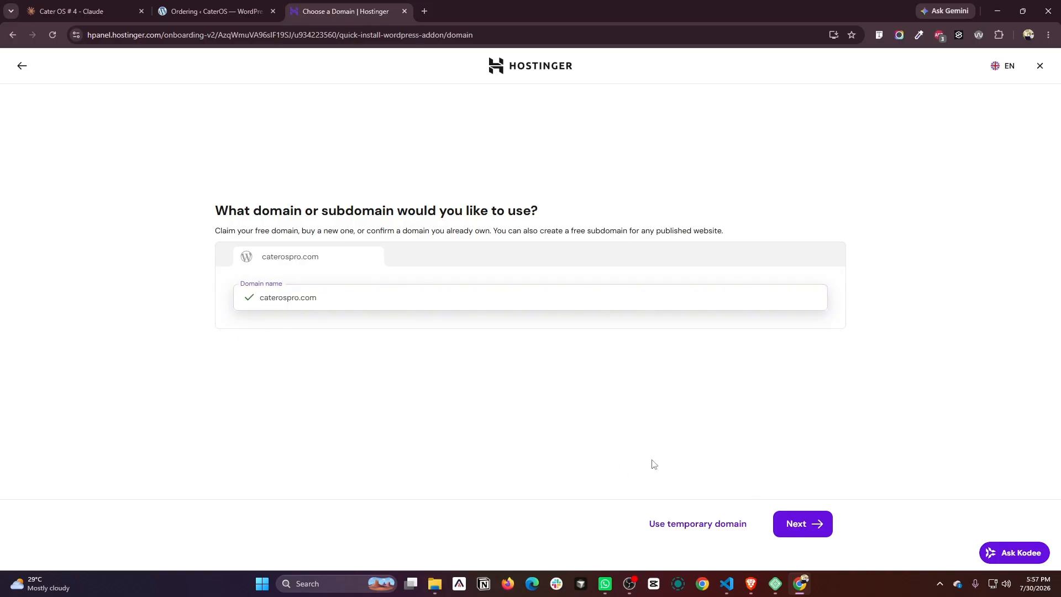
pyautogui.click(805, 529)
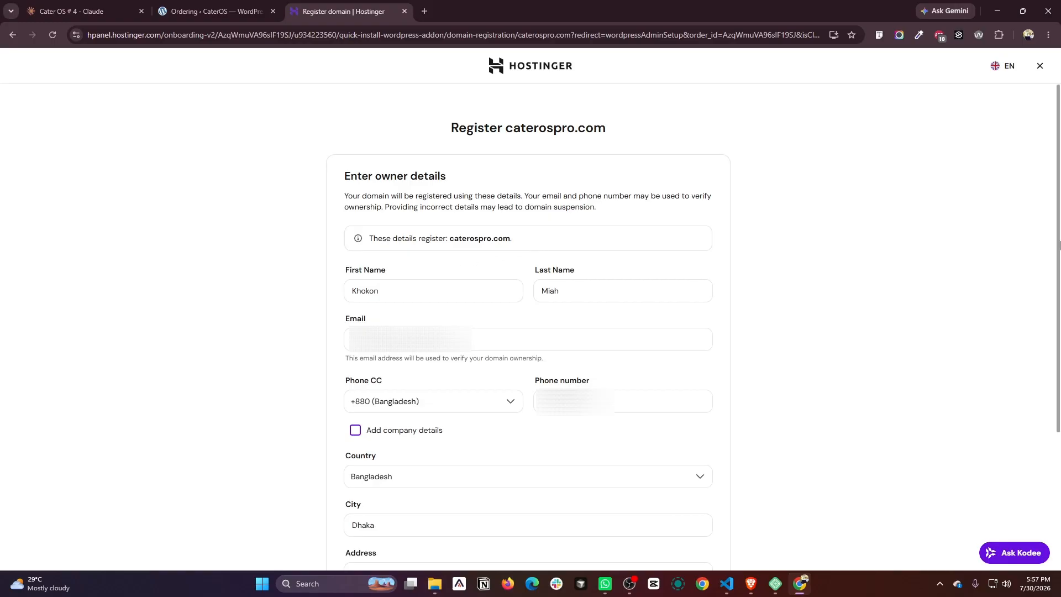
pyautogui.scroll(-3, 1058, 237)
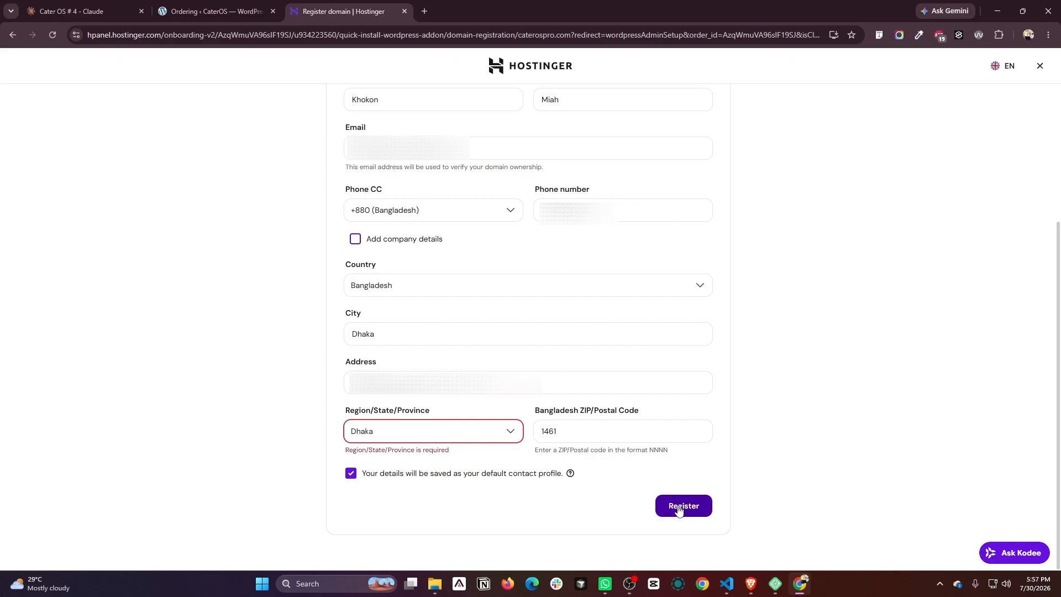
pyautogui.click(679, 511)
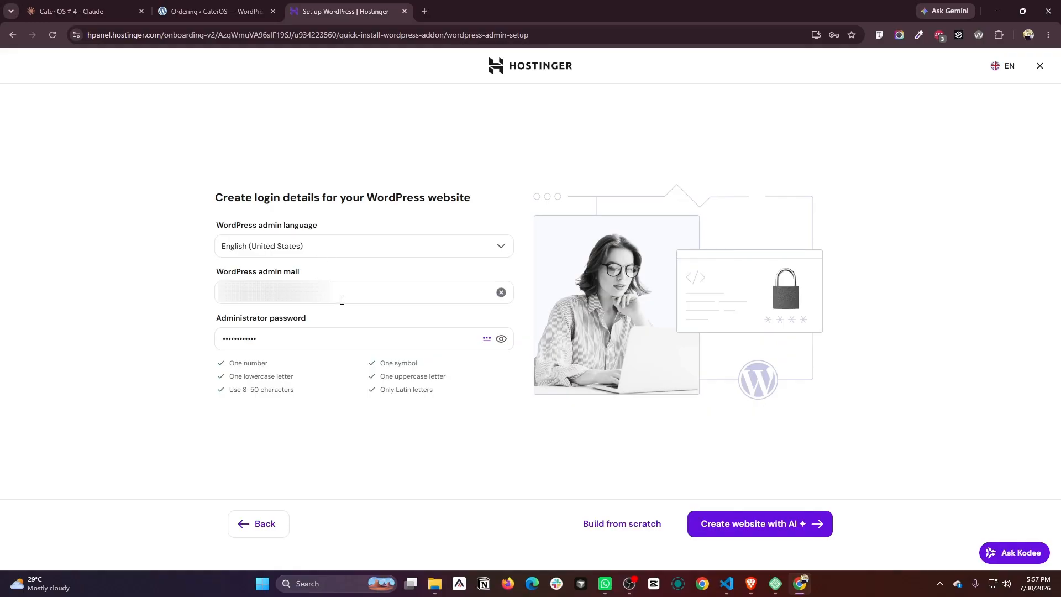
# - Enter a new administrator password for the WordPress login and choose to build the website from scratch
pyautogui.tripleClick(362, 298)
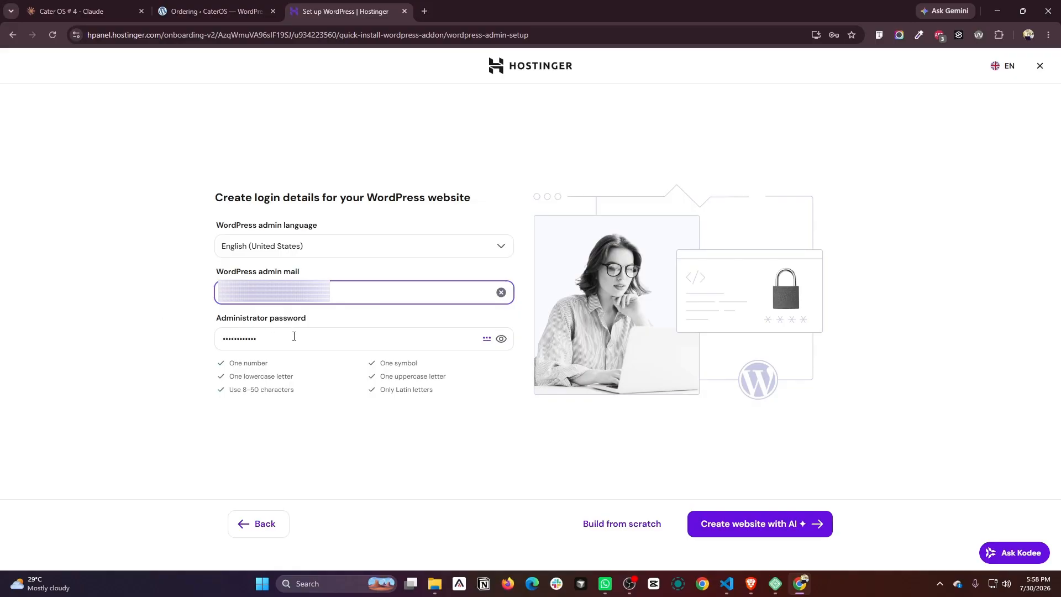
pyautogui.tripleClick(293, 336)
pyautogui.write('•••••••••••••••')
pyautogui.click(166, 249)
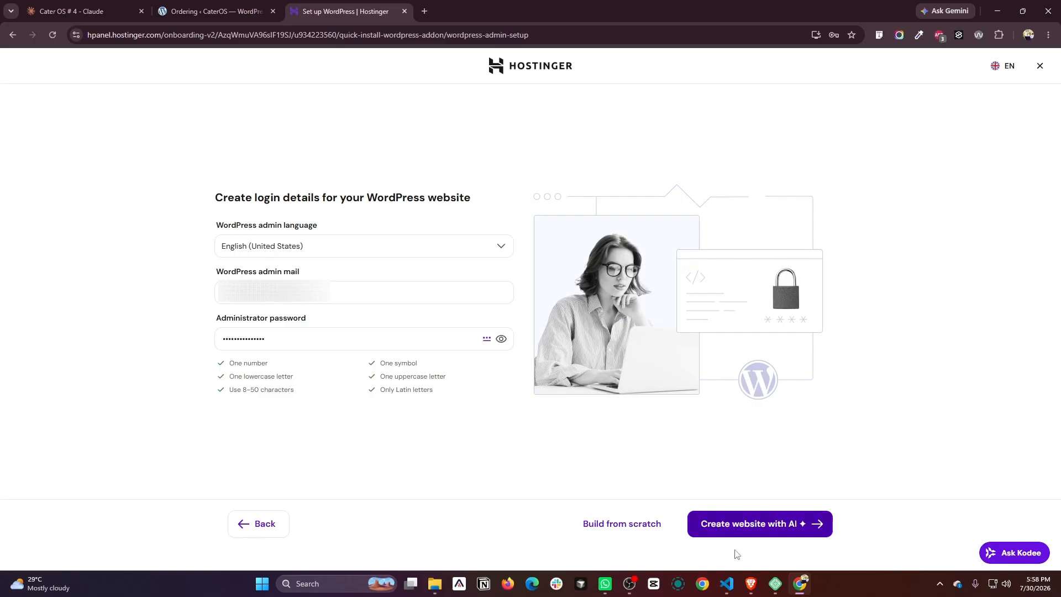
pyautogui.click(622, 529)
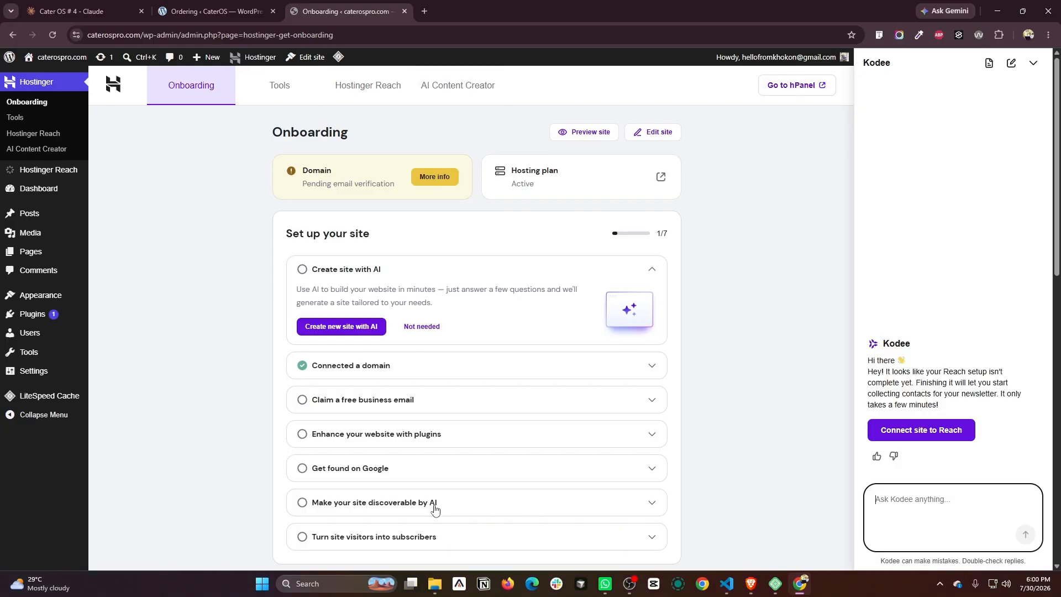
# - Close the Kodee chat, switch to Gmail and verify the domain's email address through Hostinger's verification message, continuing to the Hostinger home page
pyautogui.click(1033, 63)
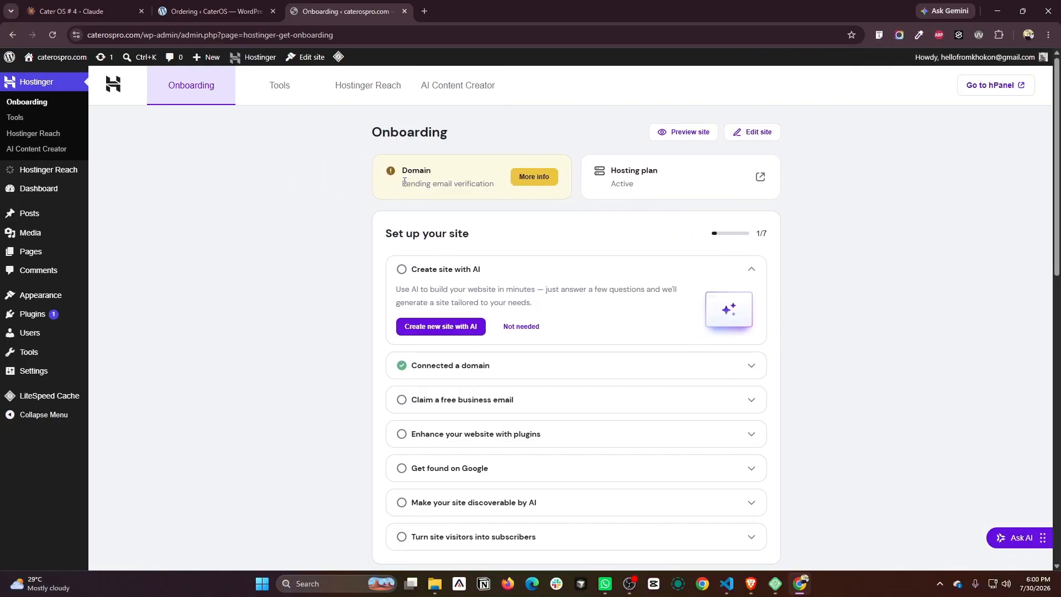
pyautogui.moveTo(400, 186); pyautogui.dragTo(495, 188)
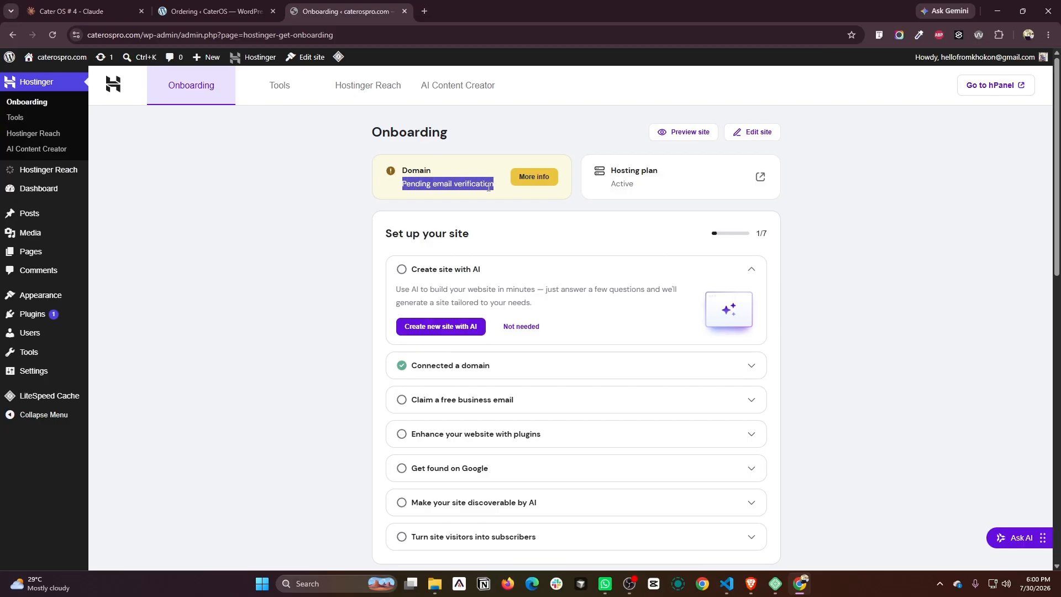
pyautogui.click(424, 11)
pyautogui.click(407, 260)
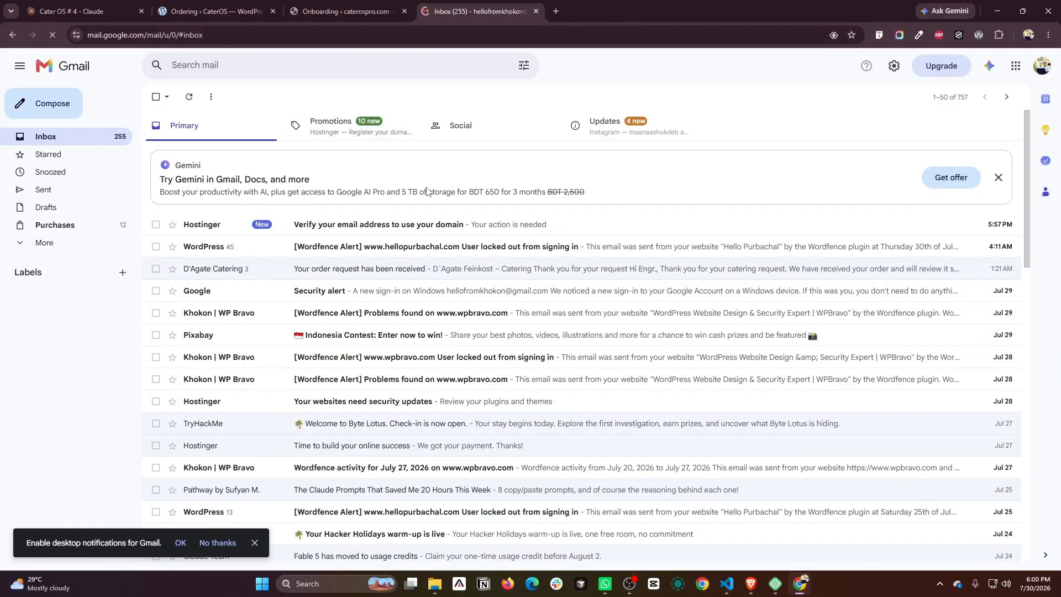
pyautogui.click(413, 231)
pyautogui.click(600, 407)
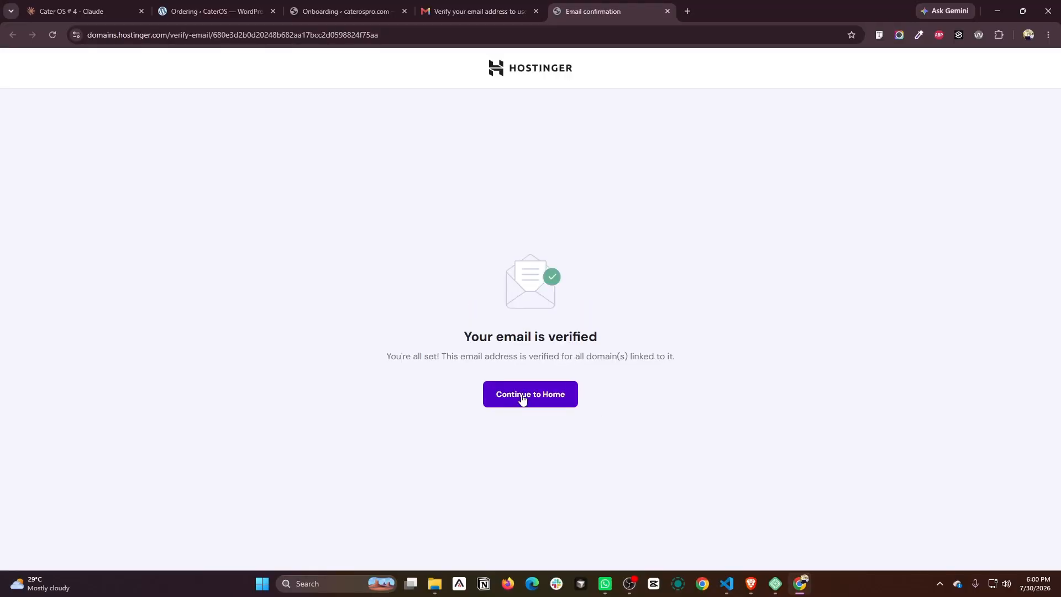
pyautogui.click(522, 395)
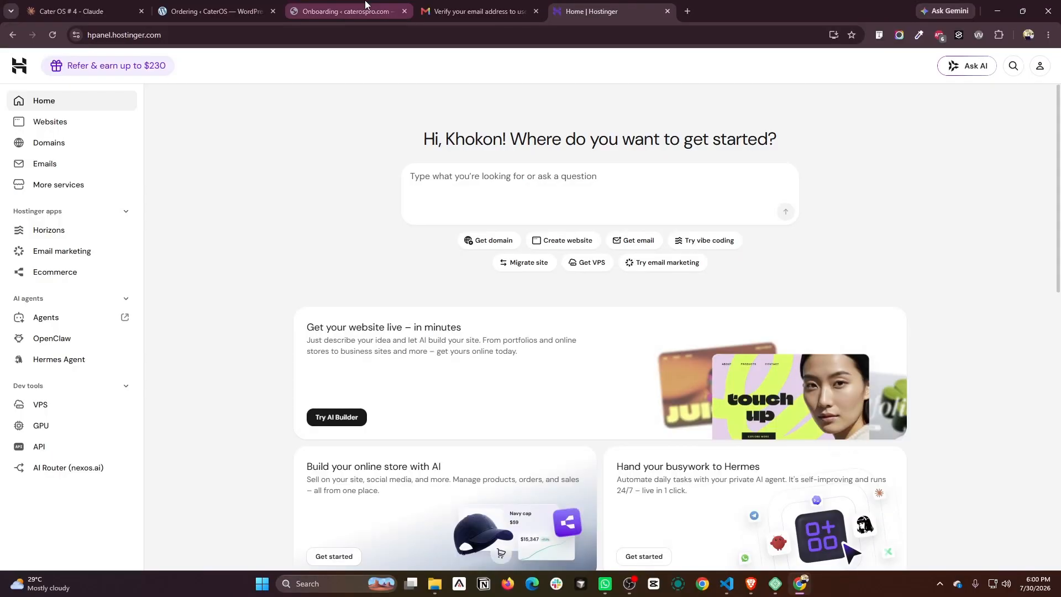
# - Reload the WordPress onboarding page to refresh the domain status, and close the Gmail and Hostinger home tabs
pyautogui.click(348, 11)
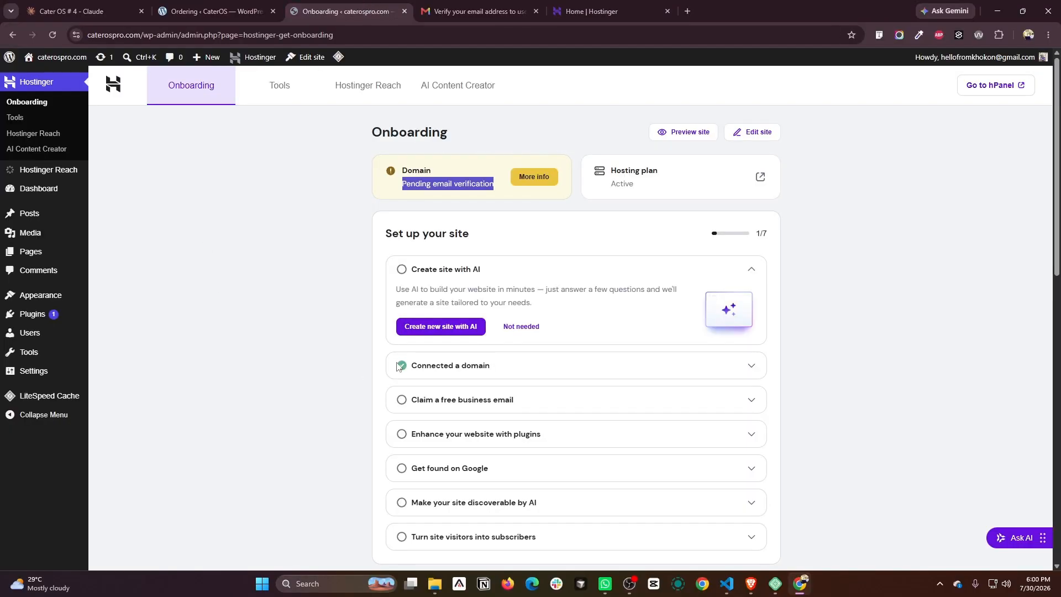
pyautogui.click(53, 35)
pyautogui.click(536, 11)
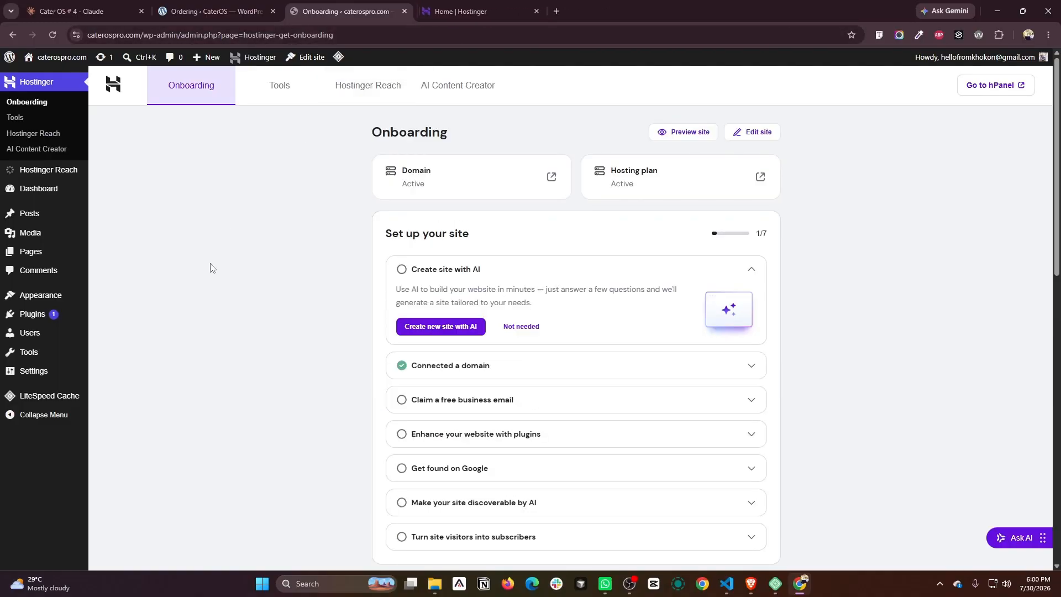
pyautogui.click(536, 11)
# - View the caterospro.com front end in a separate tab and the themes installed in its WordPress dashboard
pyautogui.click(48, 76)
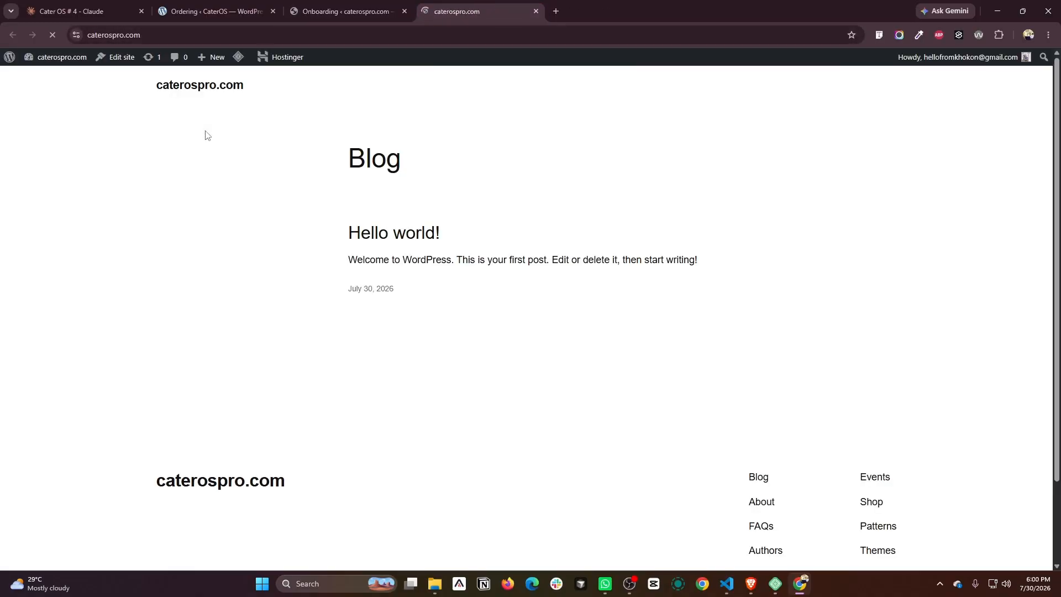
pyautogui.moveTo(194, 35); pyautogui.dragTo(0, 43)
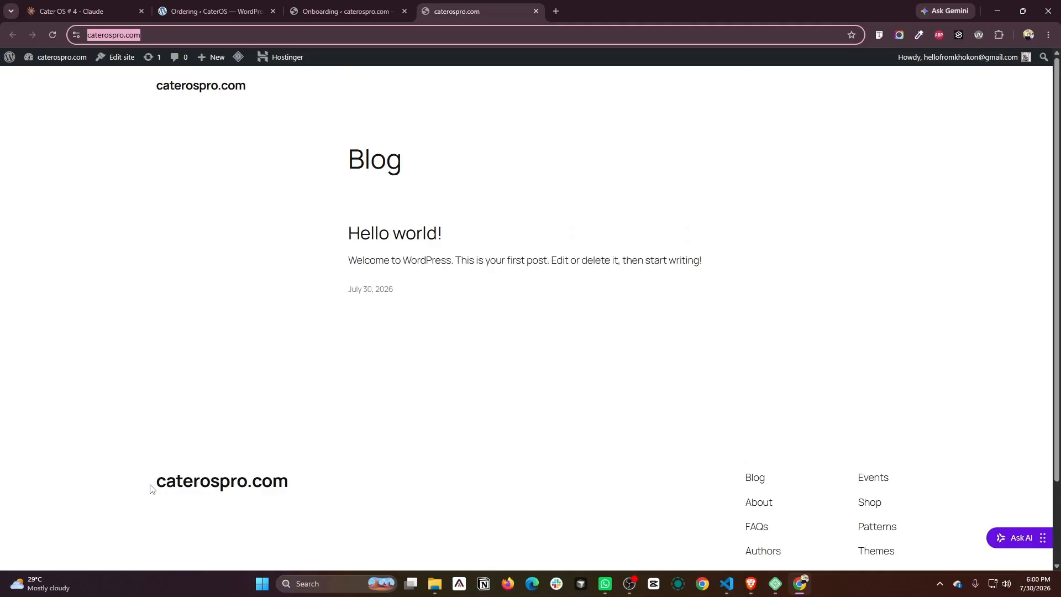
pyautogui.click(354, 11)
pyautogui.moveTo(51, 294)
pyautogui.click(114, 296)
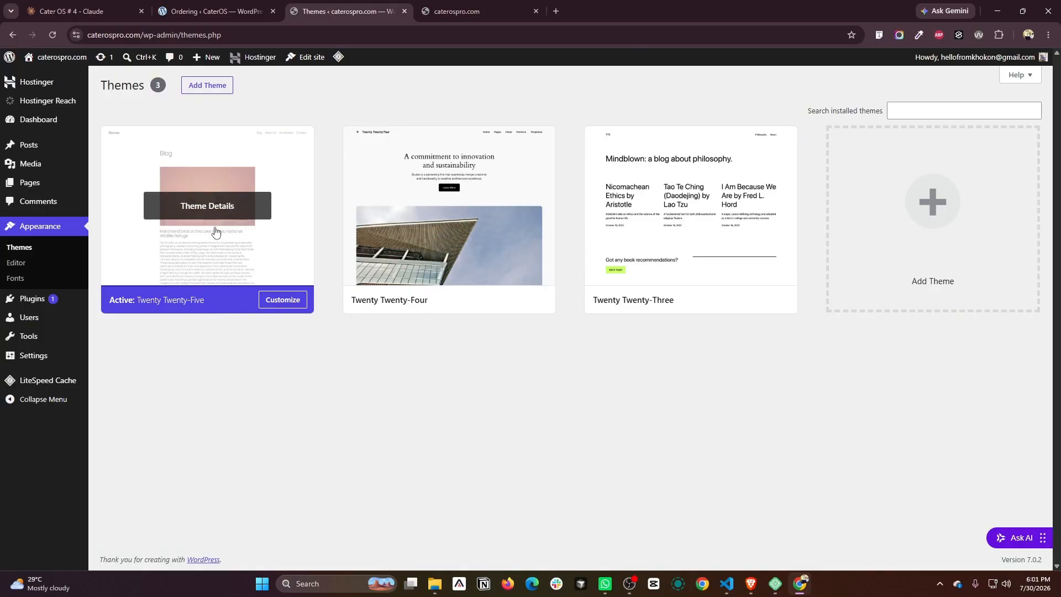
# - Open the installed plugins list and review the preinstalled Hostinger and LiteSpeed Cache plugins
pyautogui.moveTo(34, 303)
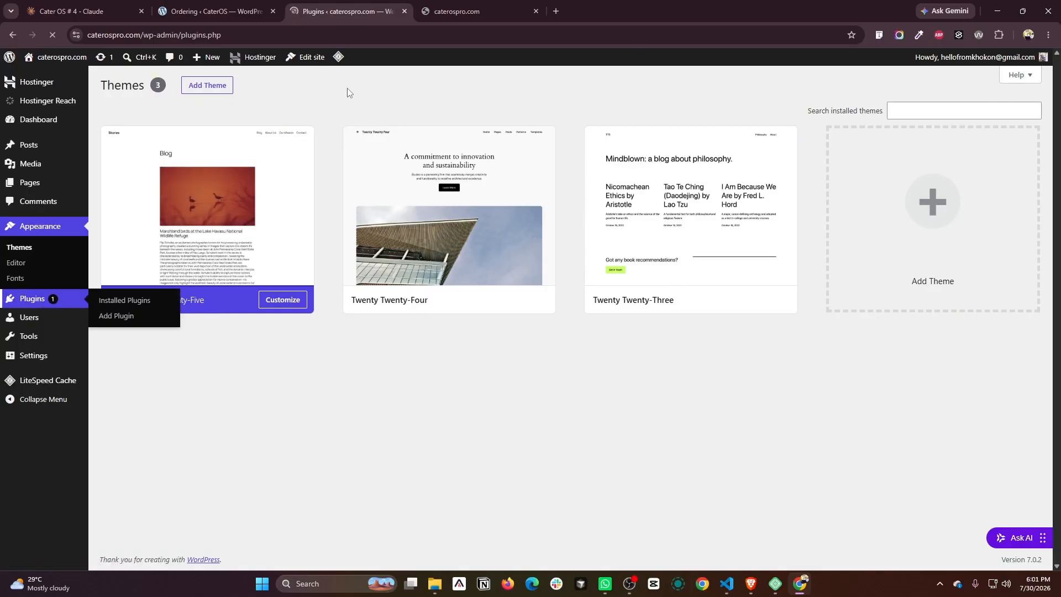
pyautogui.moveTo(172, 178); pyautogui.dragTo(132, 178)
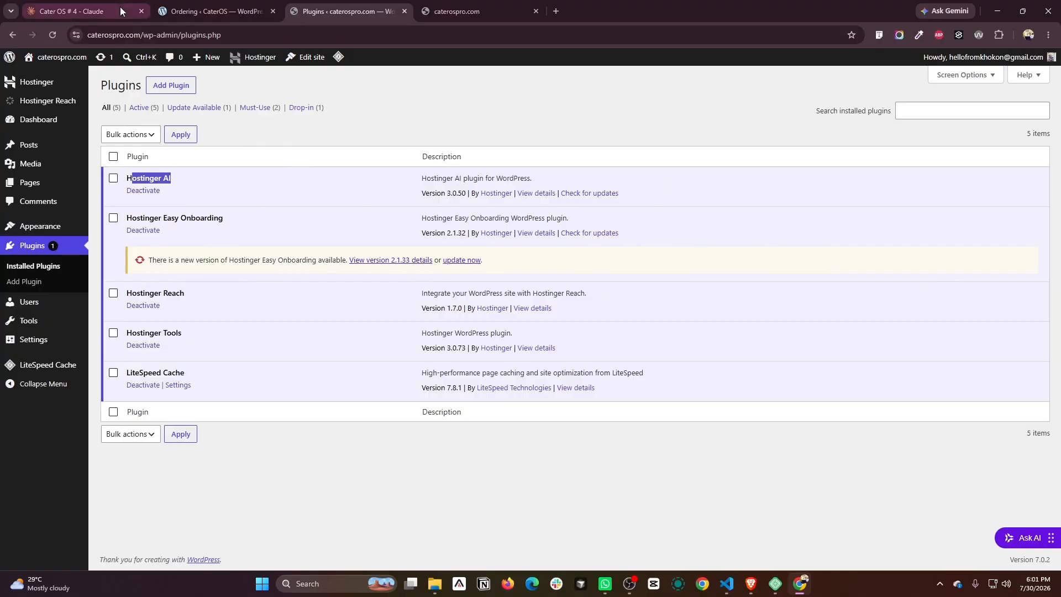
pyautogui.moveTo(241, 221); pyautogui.dragTo(132, 218)
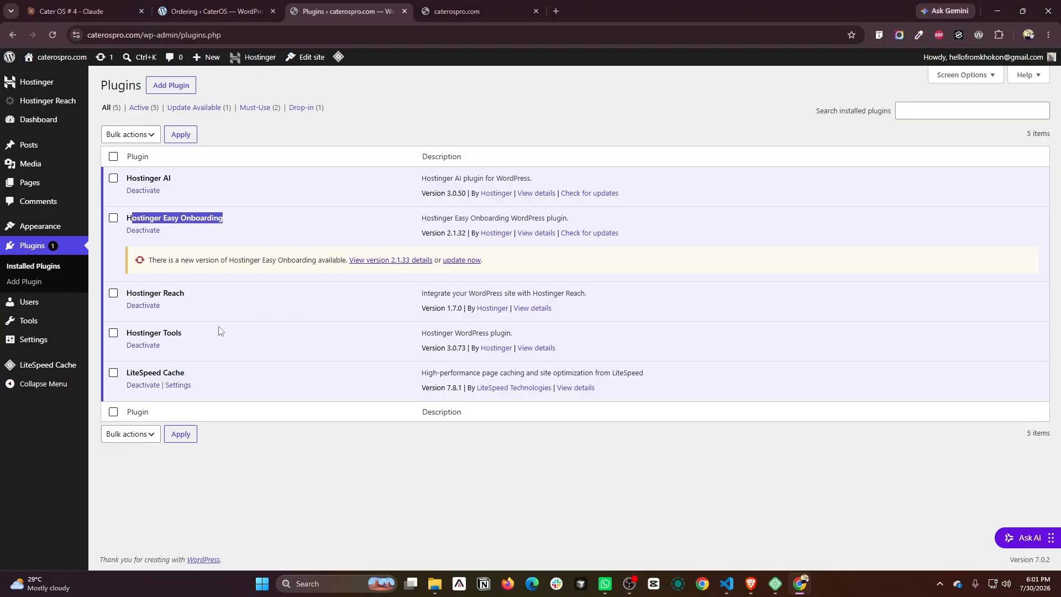
pyautogui.moveTo(195, 296); pyautogui.dragTo(129, 292)
pyautogui.moveTo(198, 335); pyautogui.dragTo(128, 333)
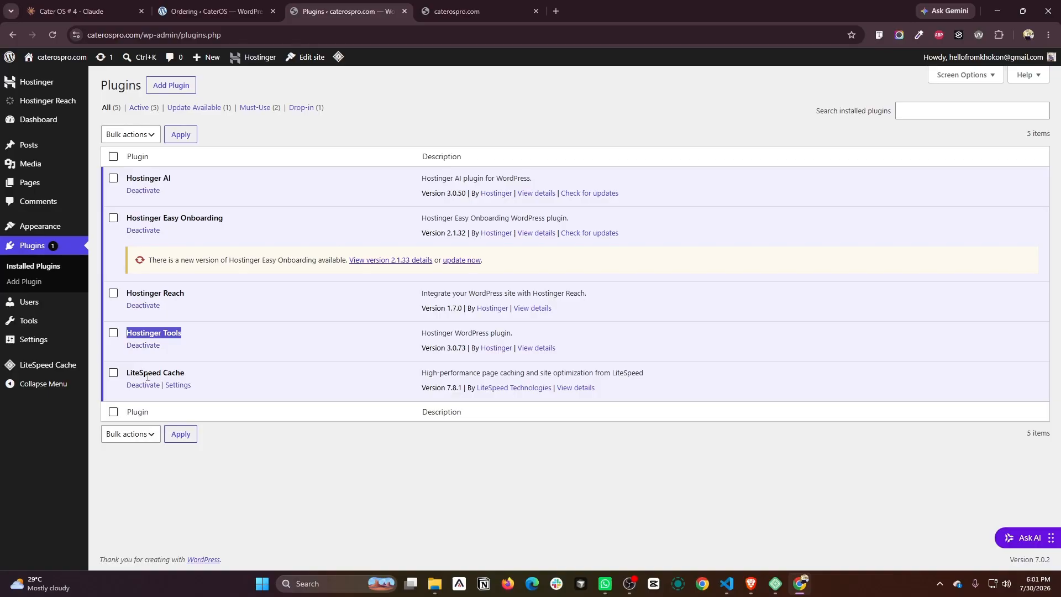
pyautogui.moveTo(191, 374); pyautogui.dragTo(128, 374)
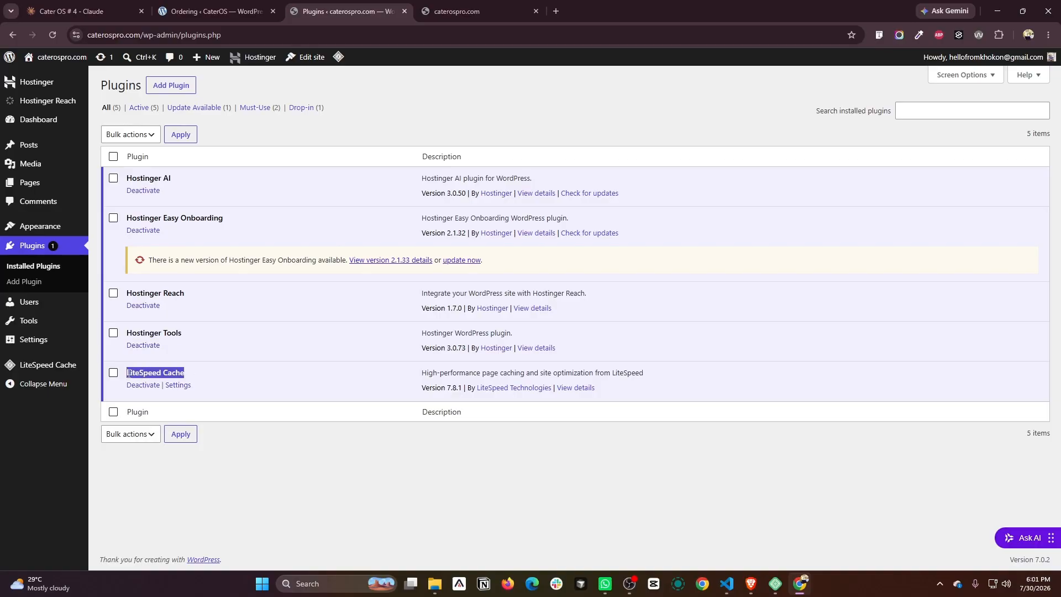
# - Deactivate all five installed plugins, including LiteSpeed Cache, with one bulk action
pyautogui.moveTo(193, 376); pyautogui.dragTo(130, 374)
pyautogui.click(113, 157)
pyautogui.click(127, 134)
pyautogui.click(141, 183)
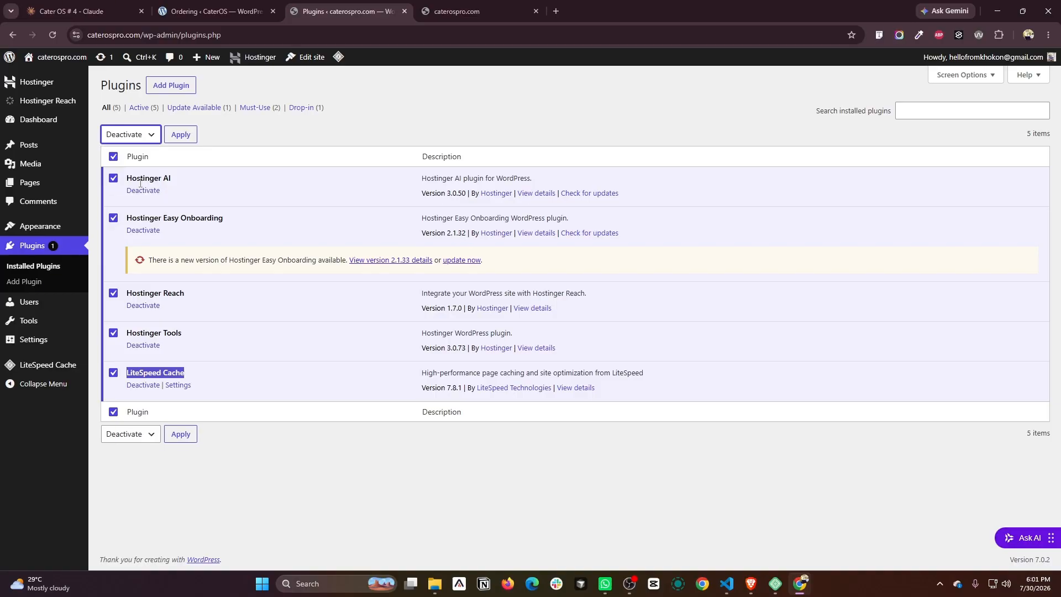
pyautogui.click(181, 134)
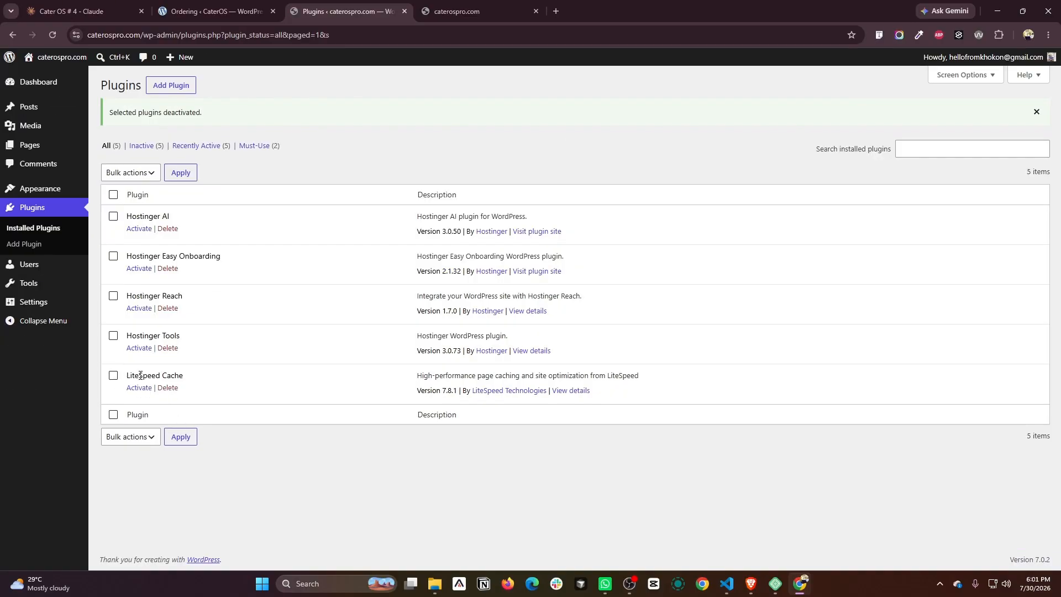
# - Bulk delete the Hostinger AI, Hostinger Easy Onboarding, Hostinger Reach and Hostinger Tools plugins, keeping LiteSpeed Cache, and confirm the deletion
pyautogui.moveTo(186, 376); pyautogui.dragTo(130, 375)
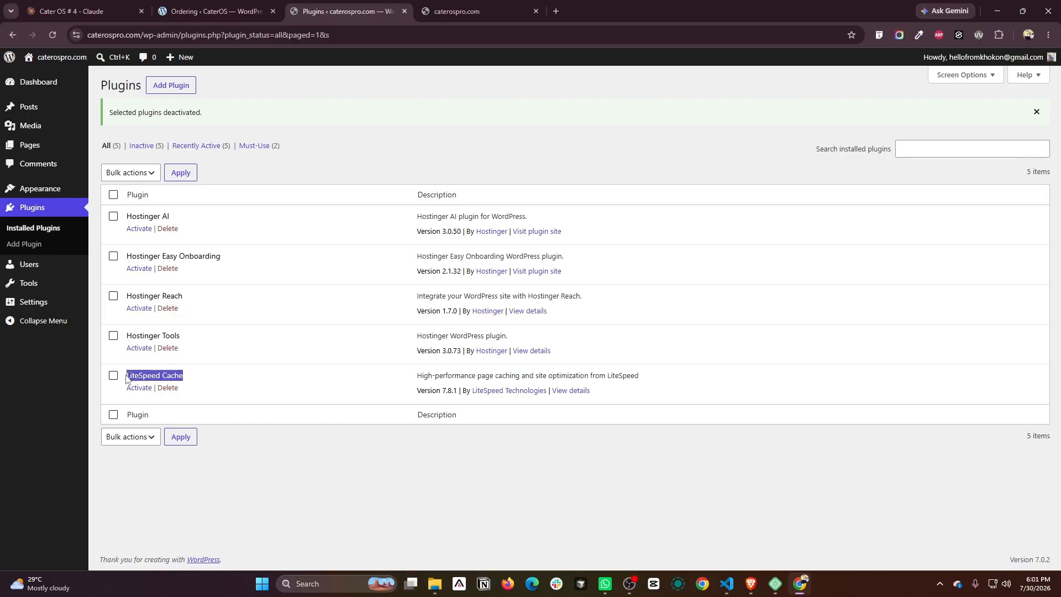
pyautogui.click(113, 194)
pyautogui.click(113, 376)
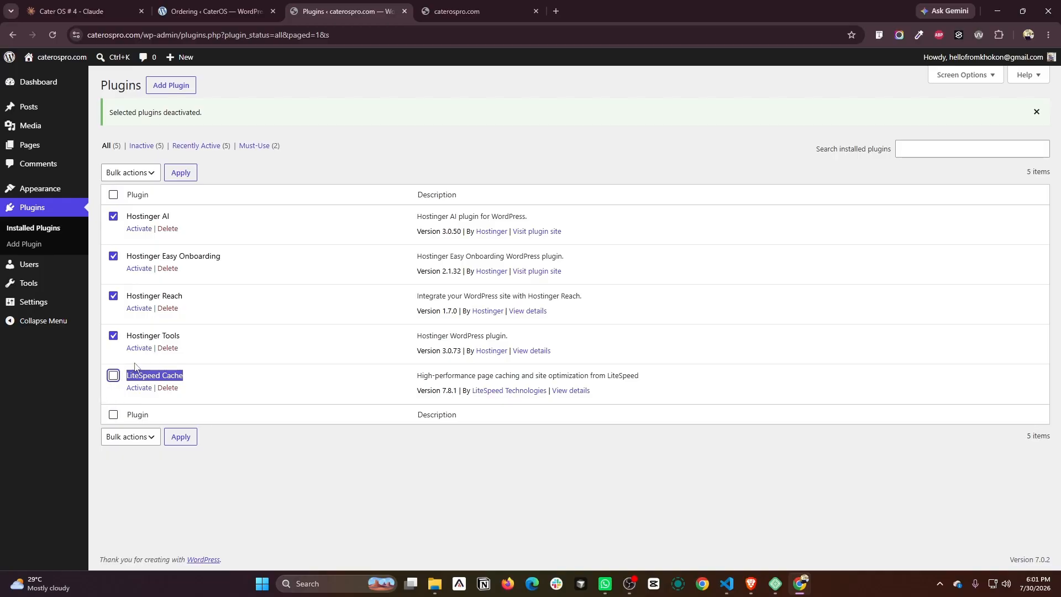
pyautogui.click(131, 173)
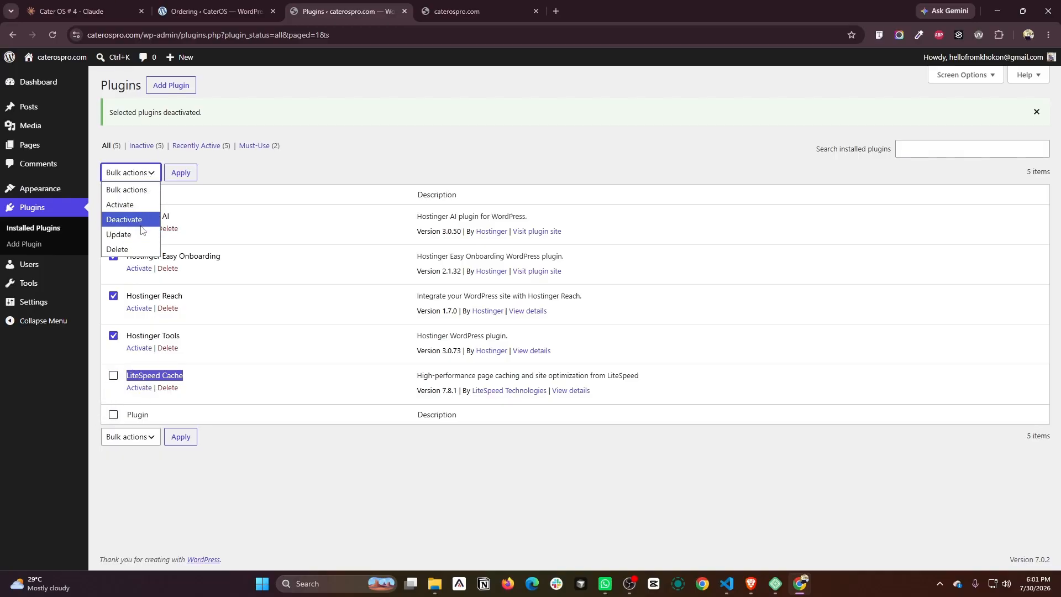
pyautogui.click(123, 250)
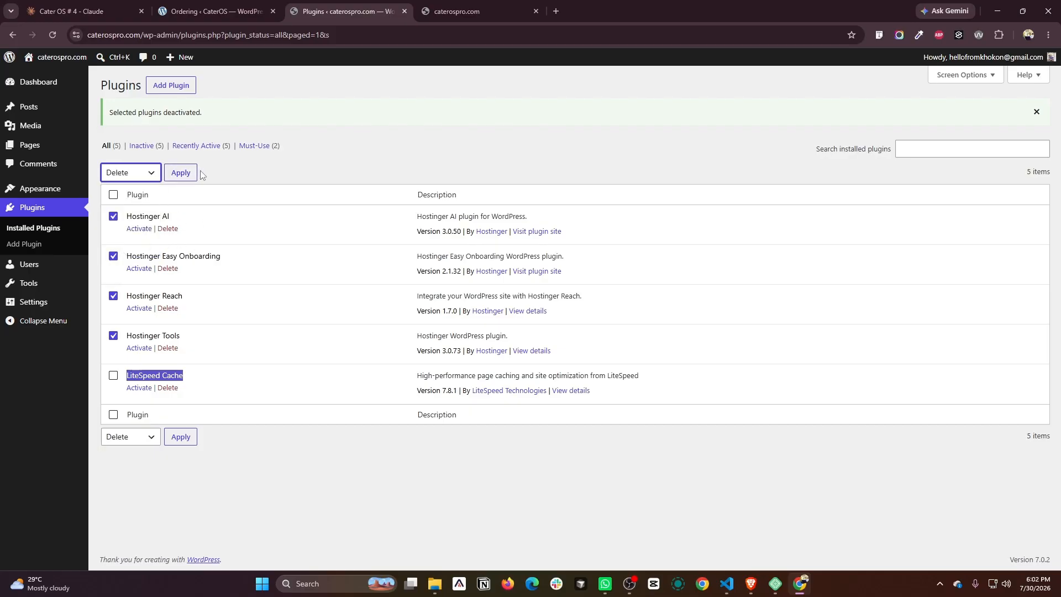
pyautogui.click(181, 172)
pyautogui.press('Return')
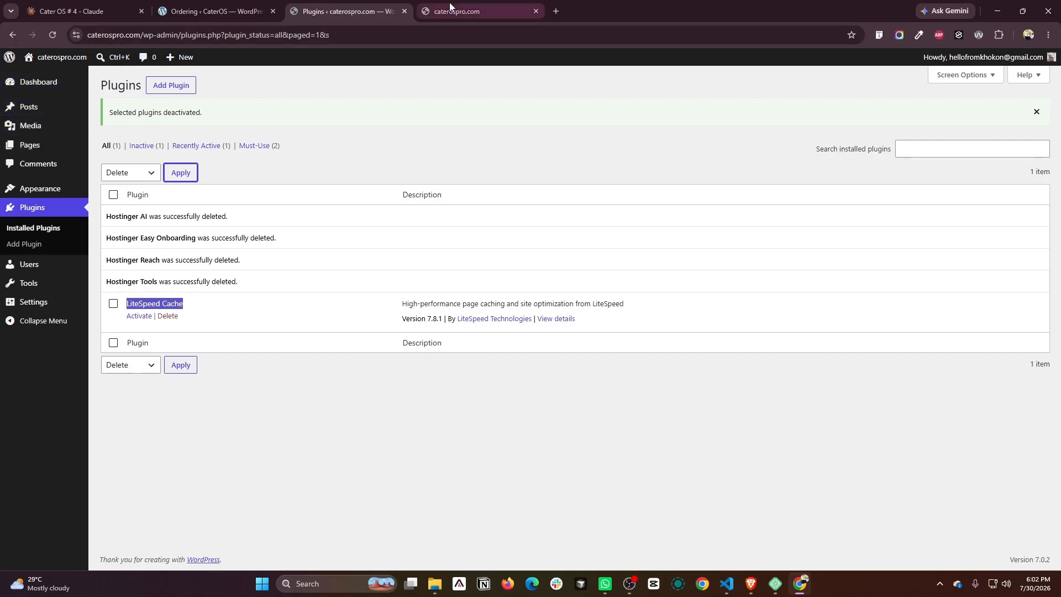
# - Switch to the caterospro.com front end and reload it to check the site without the plugins
pyautogui.hotkey('ctrl', 'Tab')
pyautogui.click(53, 36)
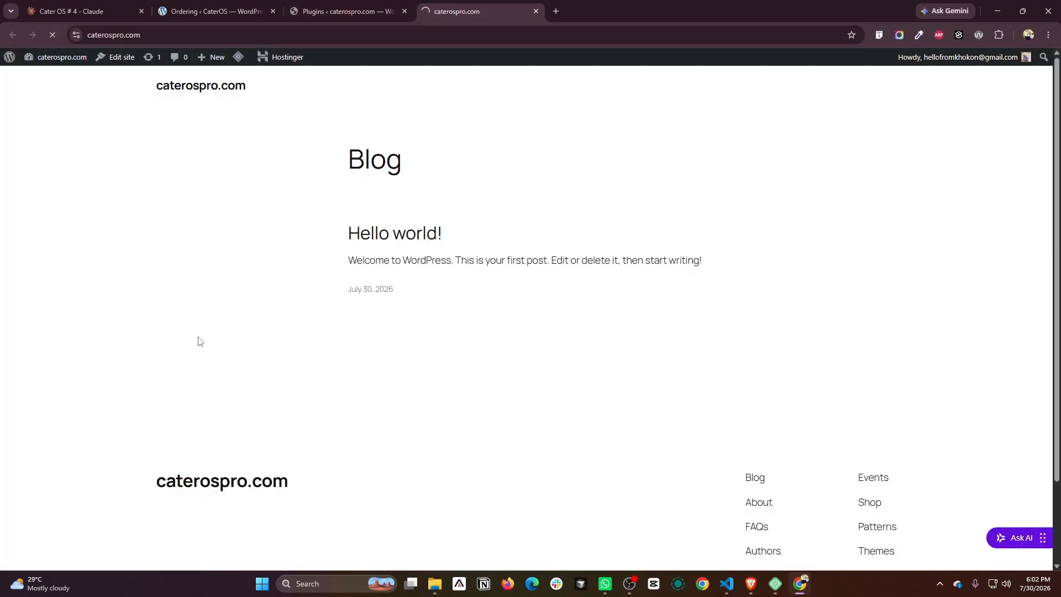